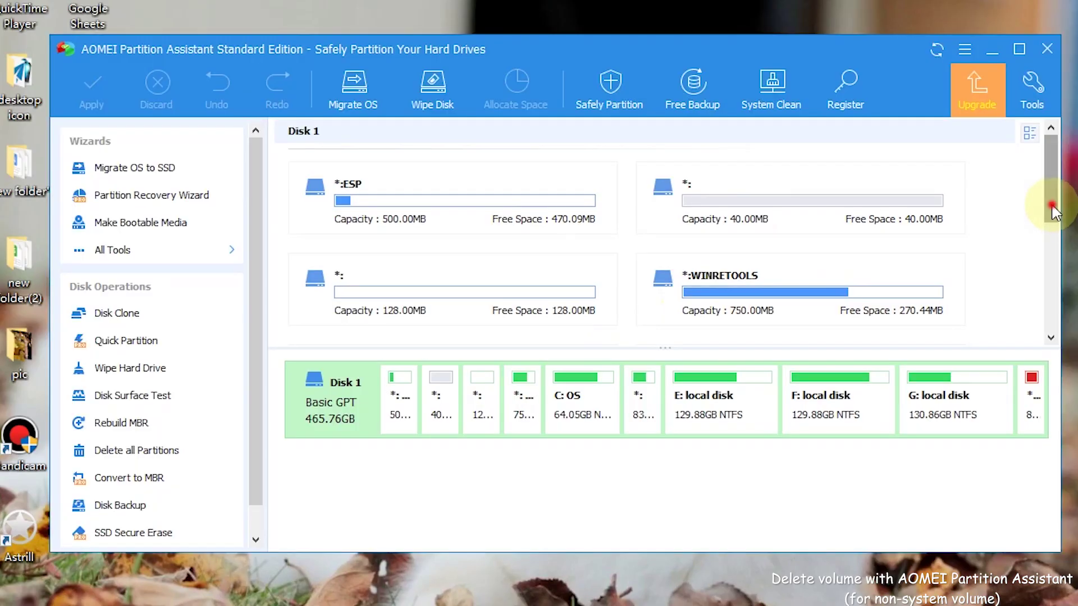
{"action": "scroll", "coordinate": [1053, 245], "scroll_direction": "down", "scroll_amount": 2}
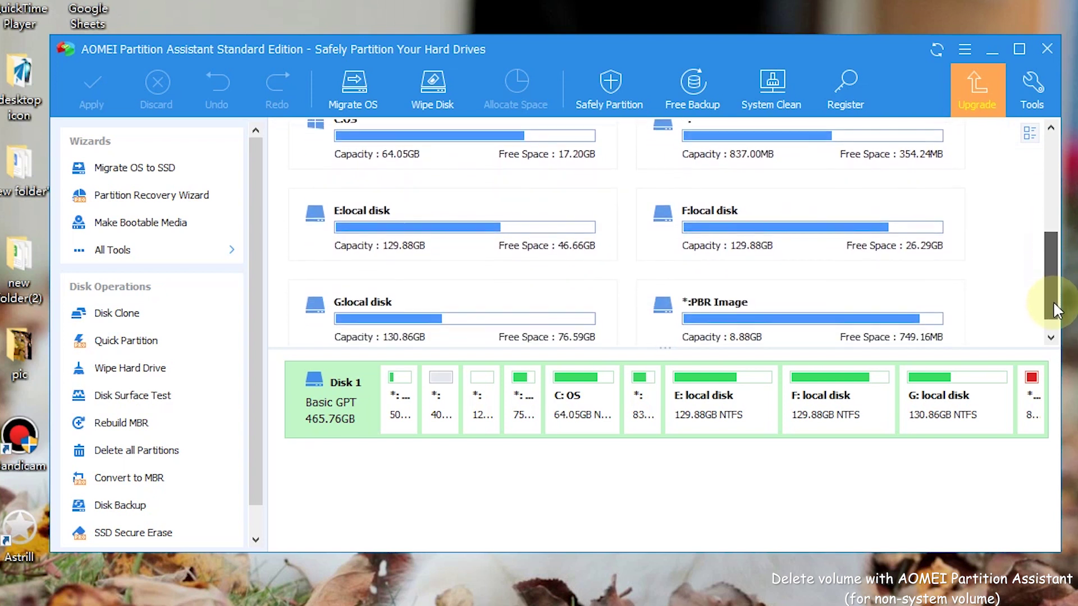
{"action": "mouse_move", "coordinate": [1052, 279]}
{"action": "left_mouse_down"}
{"action": "mouse_move", "coordinate": [1057, 320]}
{"action": "mouse_move", "coordinate": [1049, 201]}
{"action": "left_mouse_up"}
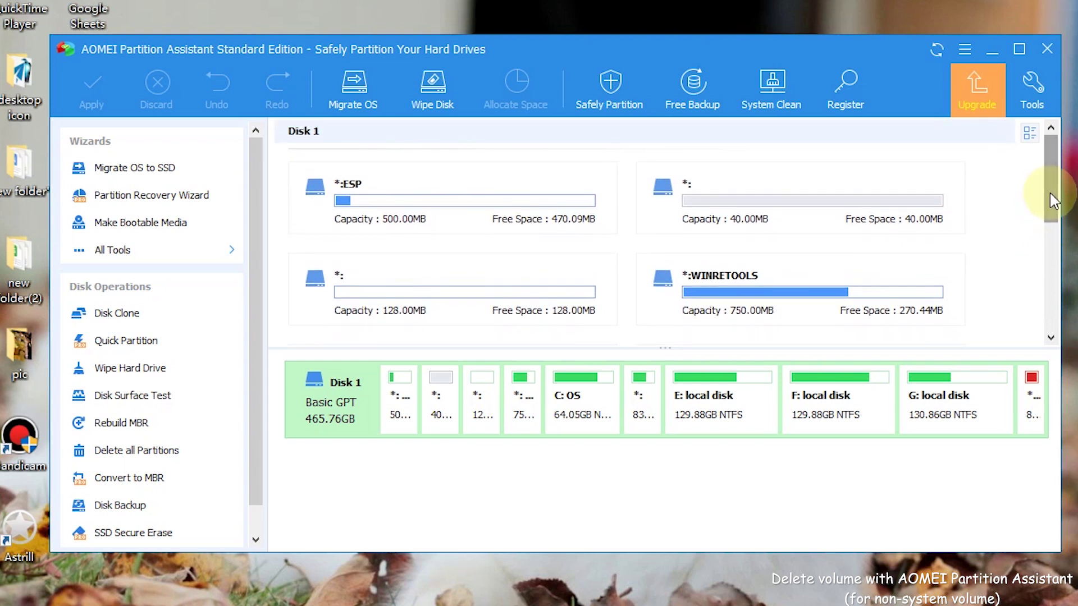
Step: Open the context menu for Disk 1's third, 128 MB unlabelled partition
{"action": "right_click", "coordinate": [482, 411]}
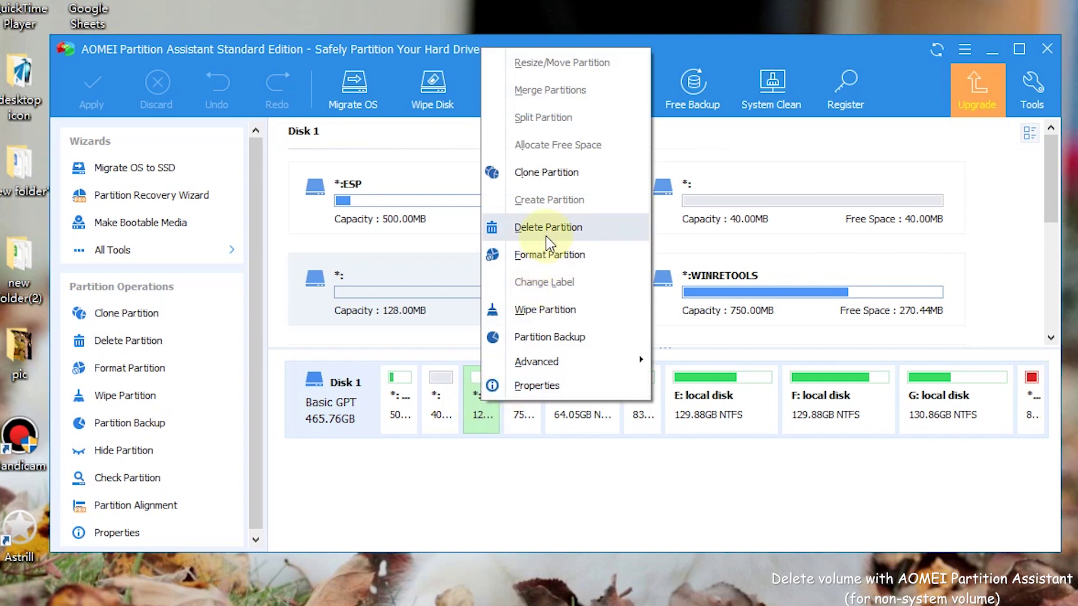
Step: Queue Delete Partition for the 128 MB partition, wiping its data with zero-filled sectors
{"action": "left_click", "coordinate": [601, 227]}
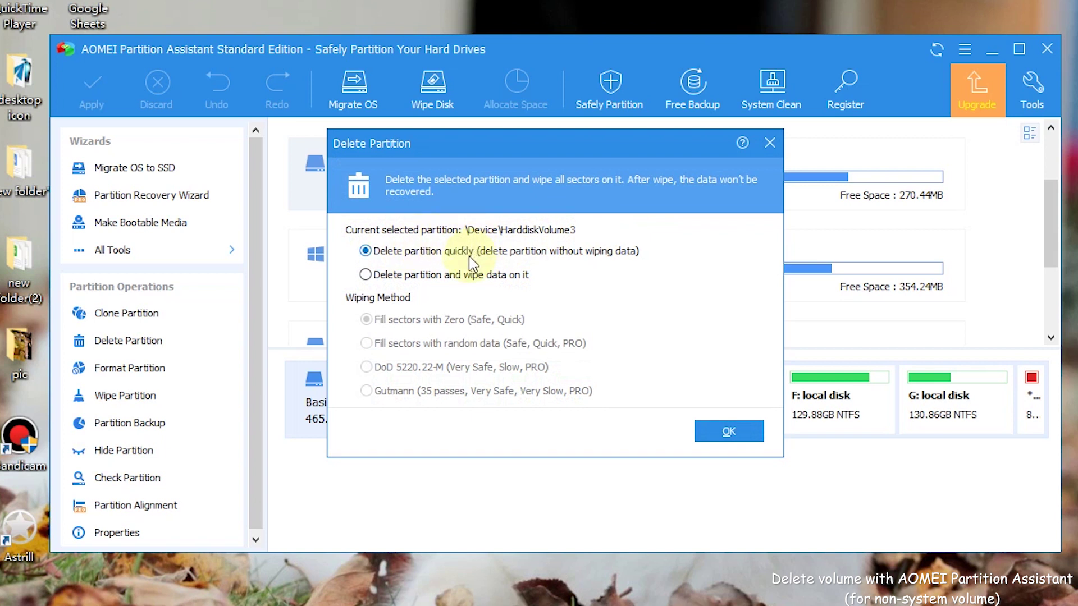
{"action": "left_click", "coordinate": [365, 274]}
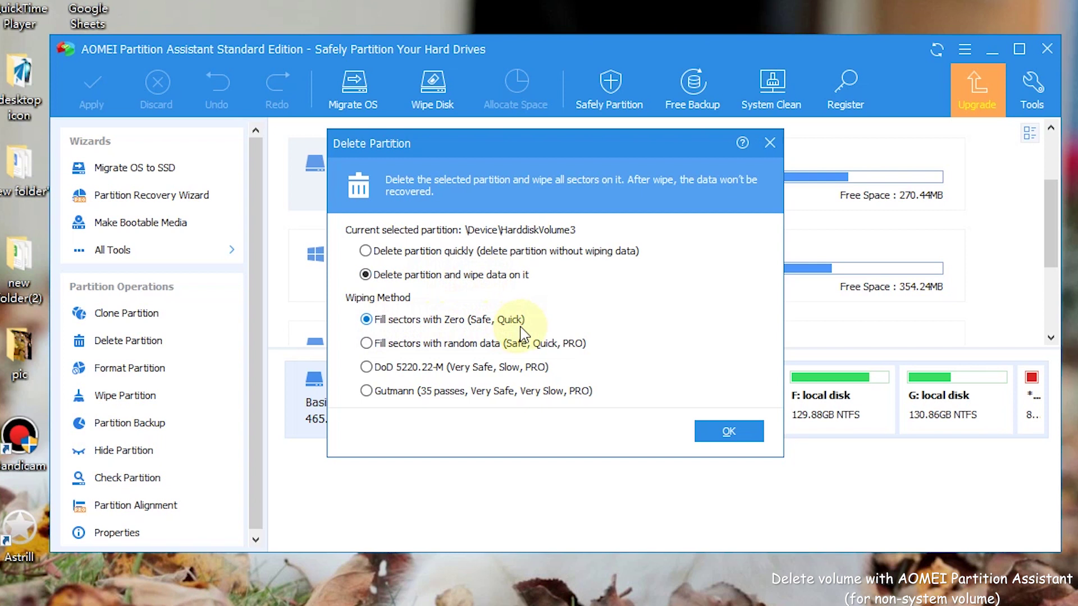
{"action": "left_click", "coordinate": [729, 434]}
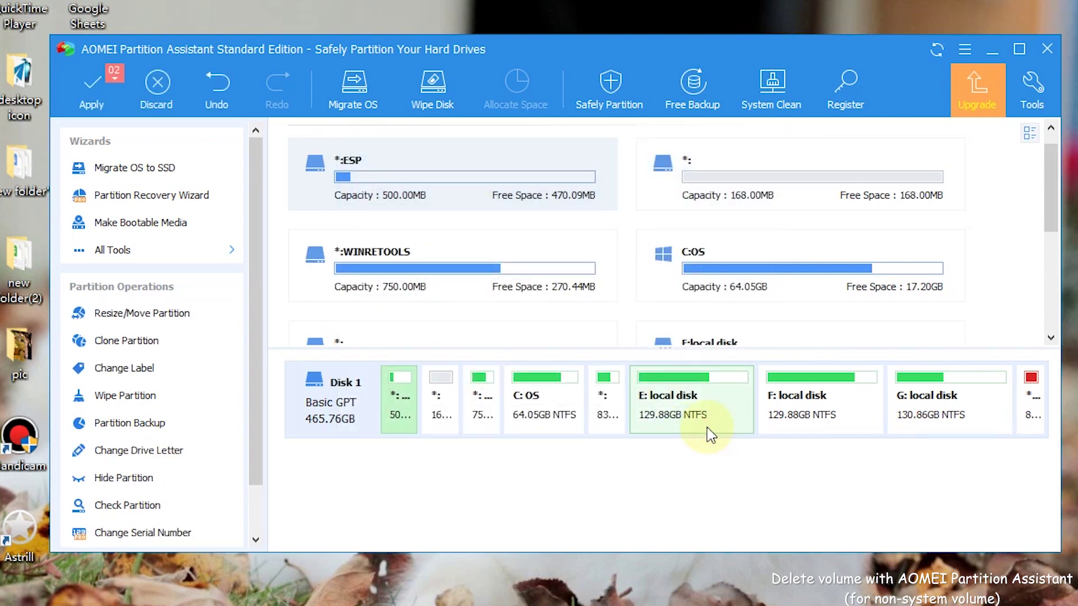
Step: Apply and proceed with the two pending wipe-and-delete operations, leaving a 500 GB Disk 1
{"action": "left_click", "coordinate": [100, 95]}
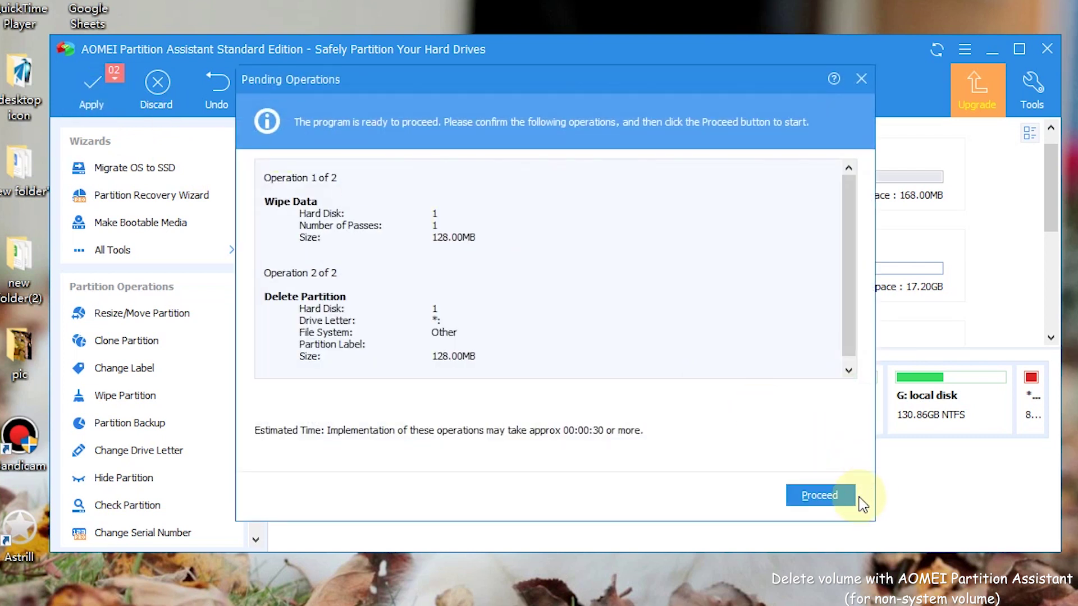
{"action": "left_click", "coordinate": [842, 495]}
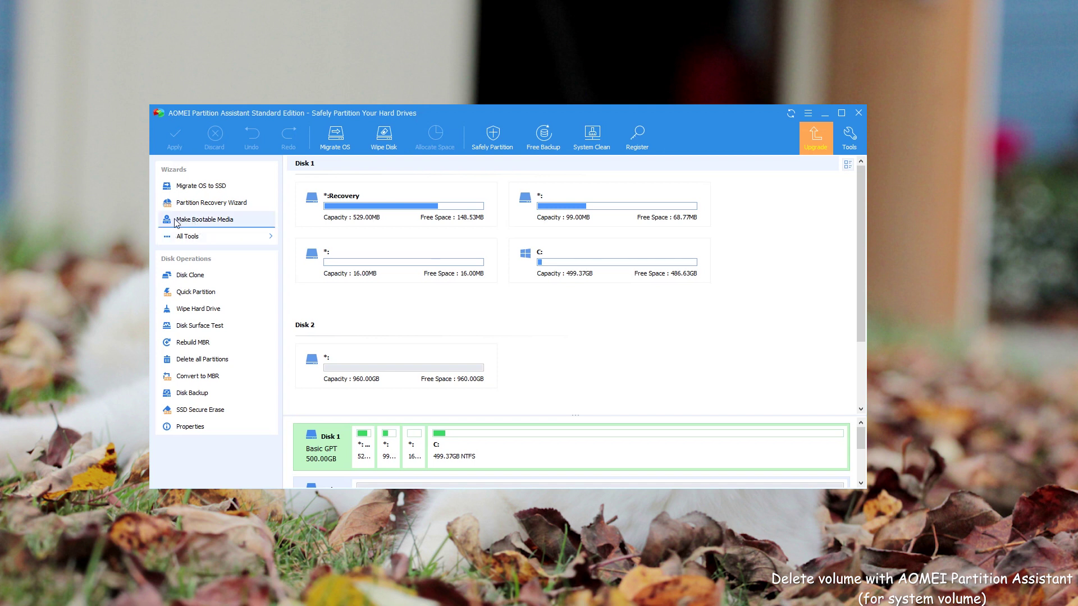
Step: Launch the Make Bootable Media wizard from the Wizards panel
{"action": "left_click", "coordinate": [226, 222]}
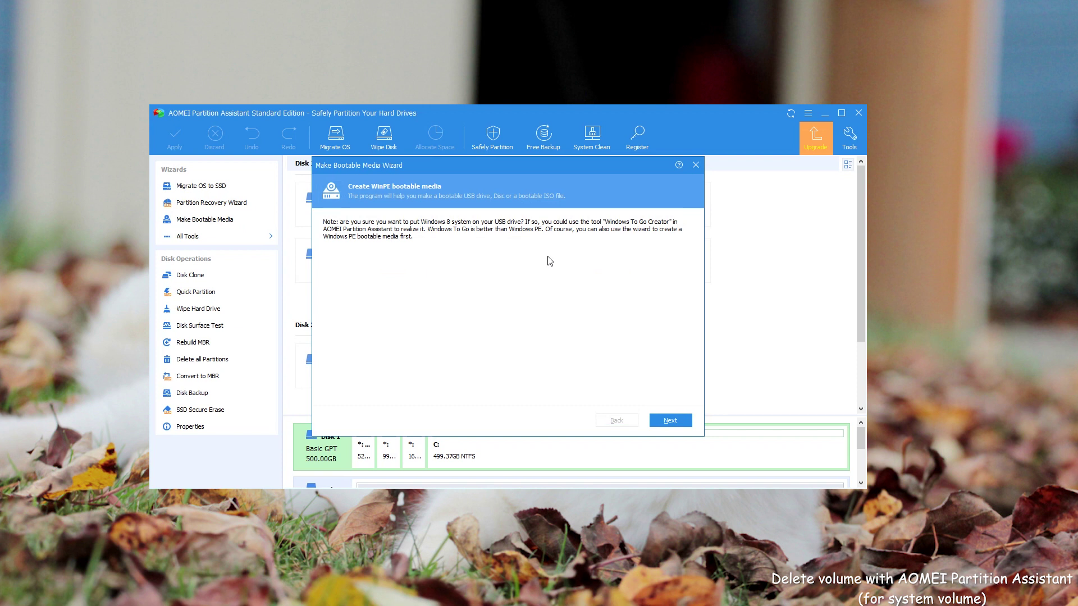
Step: Target USB Boot Device SanDiskUltra USB 3.0(E:) and start building the WinPE media
{"action": "left_click", "coordinate": [686, 429]}
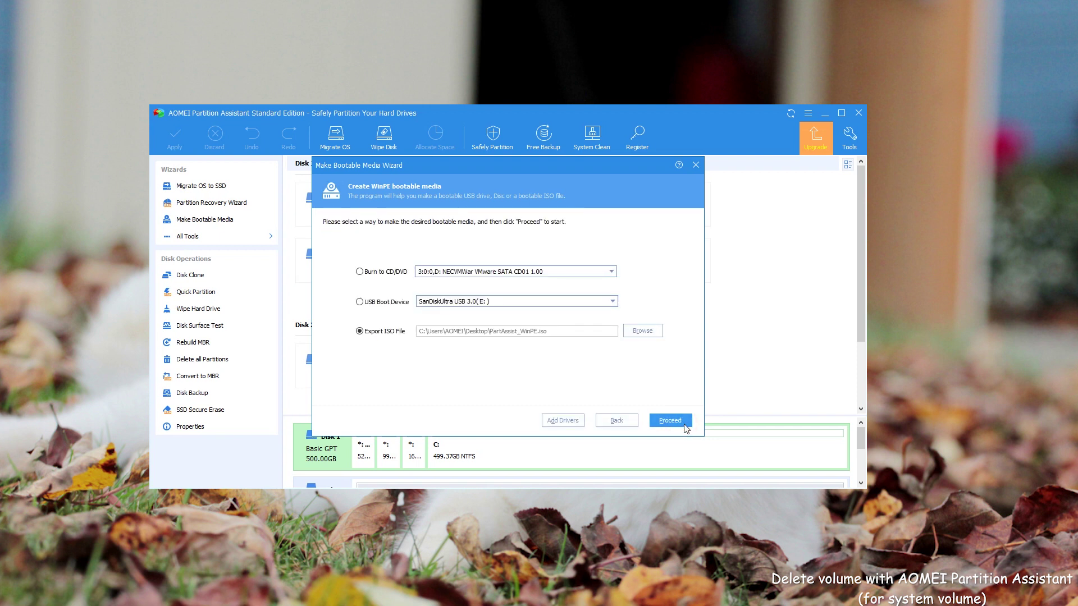
{"action": "left_click", "coordinate": [446, 305]}
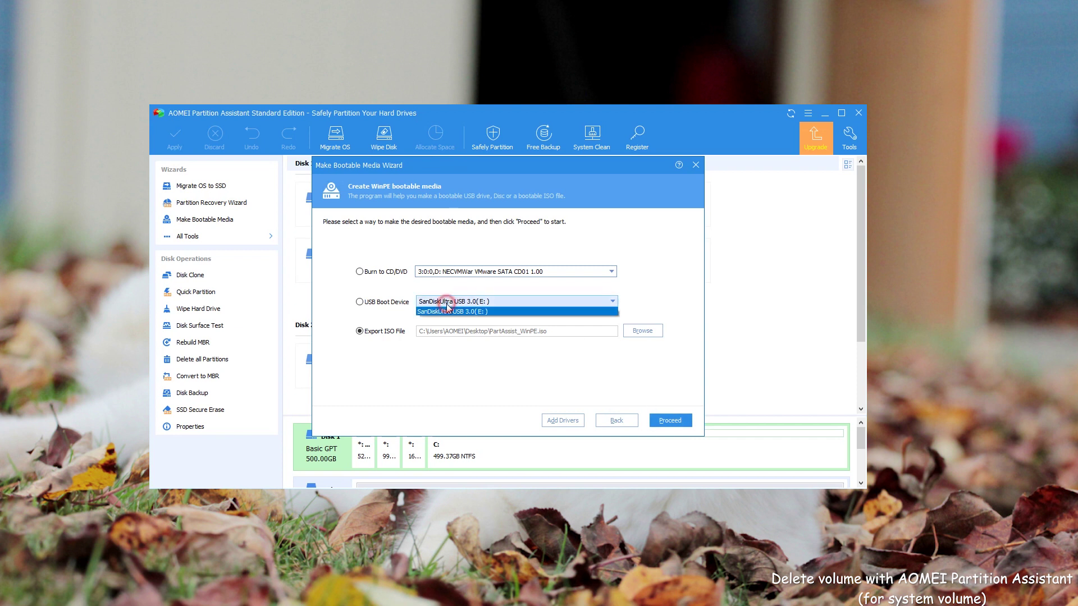
{"action": "left_click", "coordinate": [361, 304]}
{"action": "left_click", "coordinate": [359, 304]}
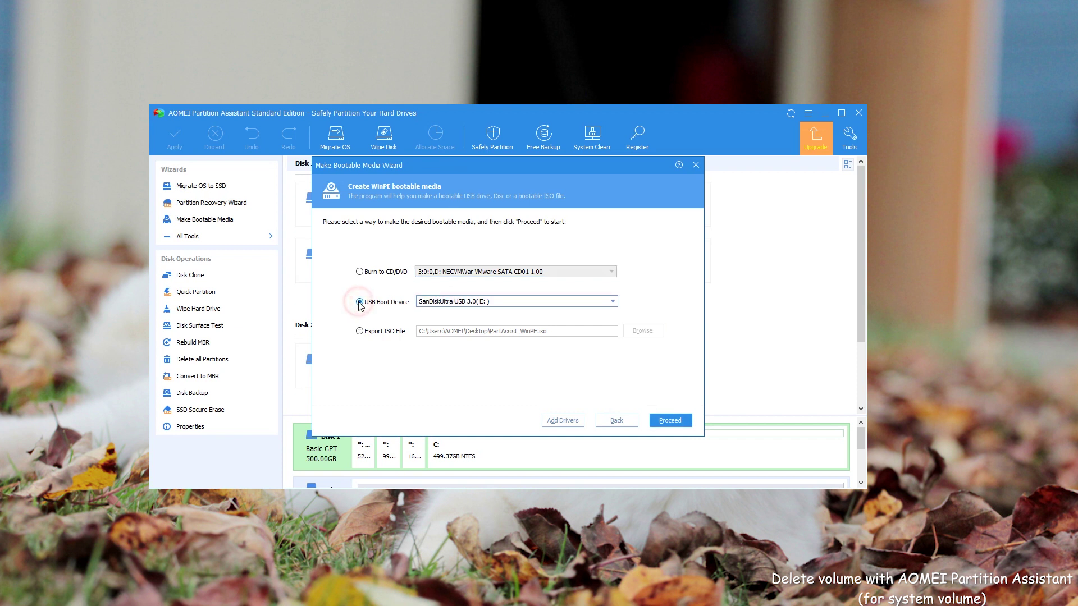
{"action": "left_click", "coordinate": [456, 307]}
{"action": "left_click", "coordinate": [486, 314]}
{"action": "left_click", "coordinate": [671, 422]}
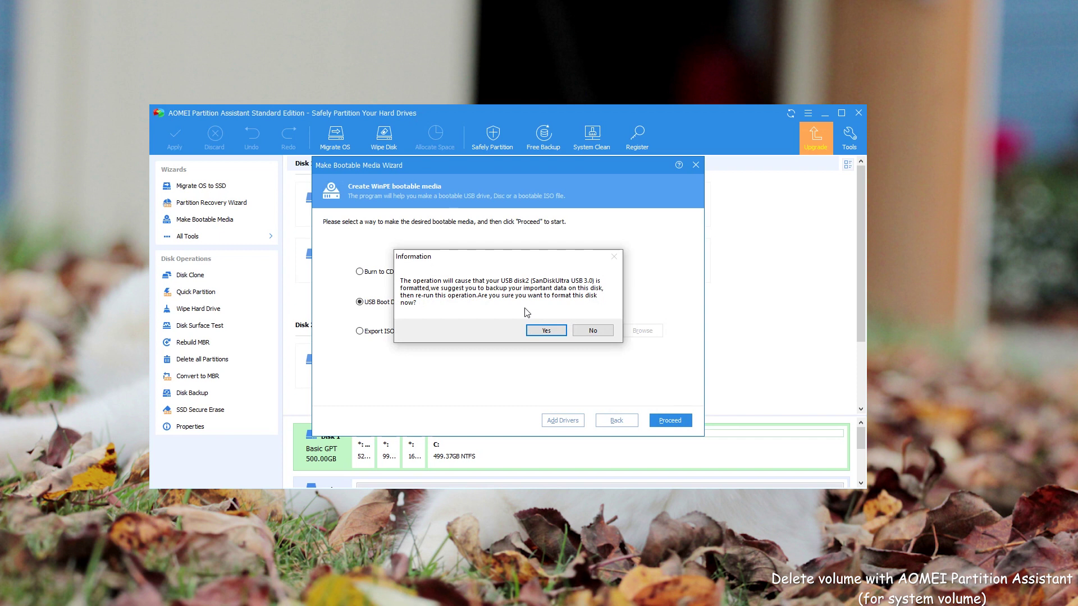
Step: Accept formatting the SanDisk USB drive, then finish the wizard once WinPE media is built
{"action": "left_click", "coordinate": [546, 330]}
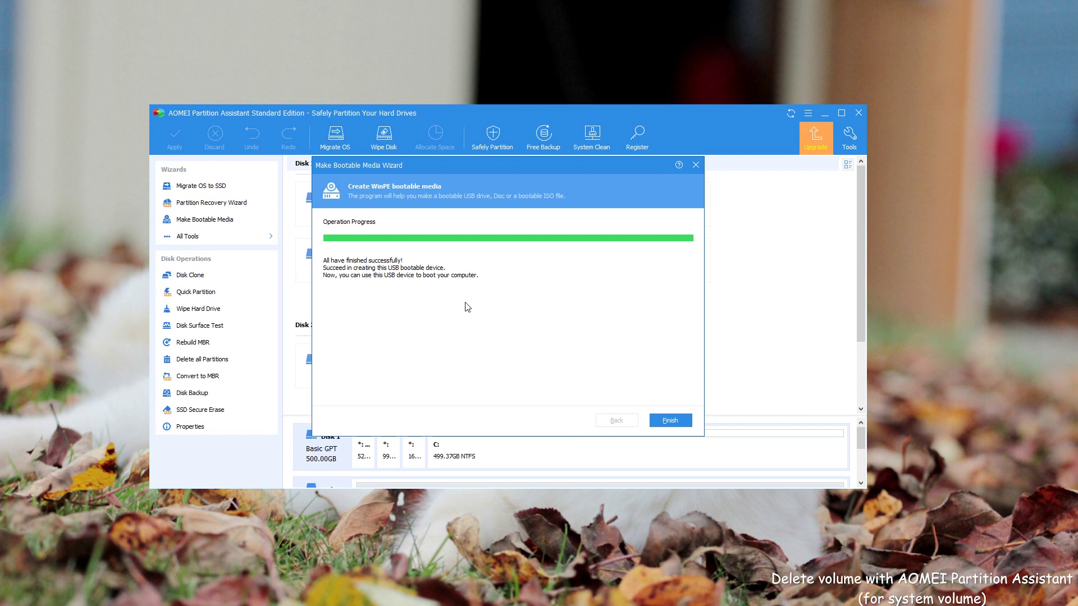
{"action": "left_click", "coordinate": [685, 421]}
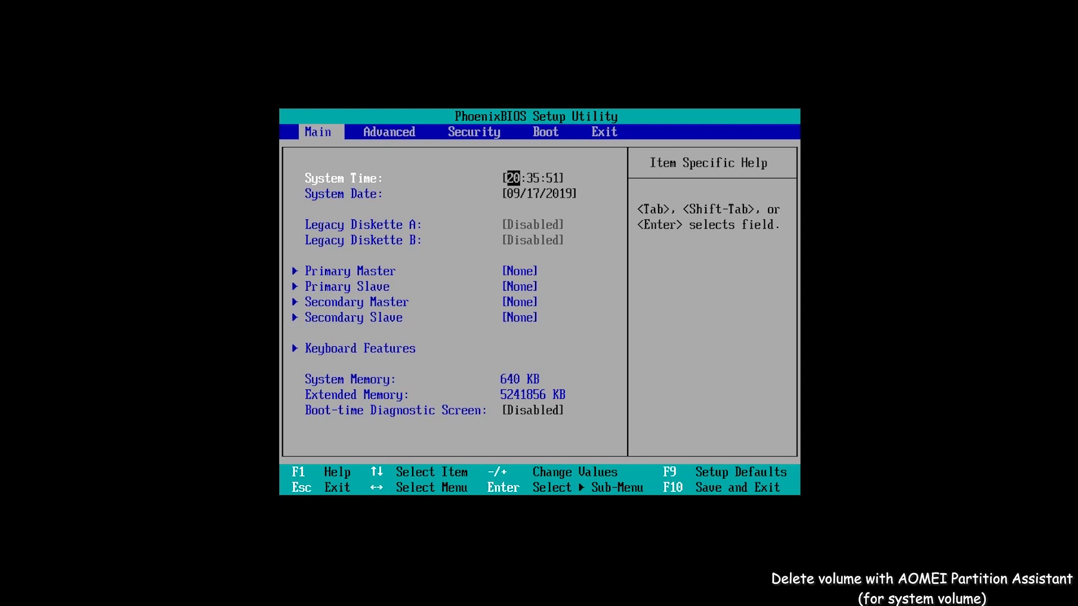
Step: Go to PhoenixBIOS's Boot tab and highlight Removable Devices in the boot order
{"action": "key", "text": "Right"}
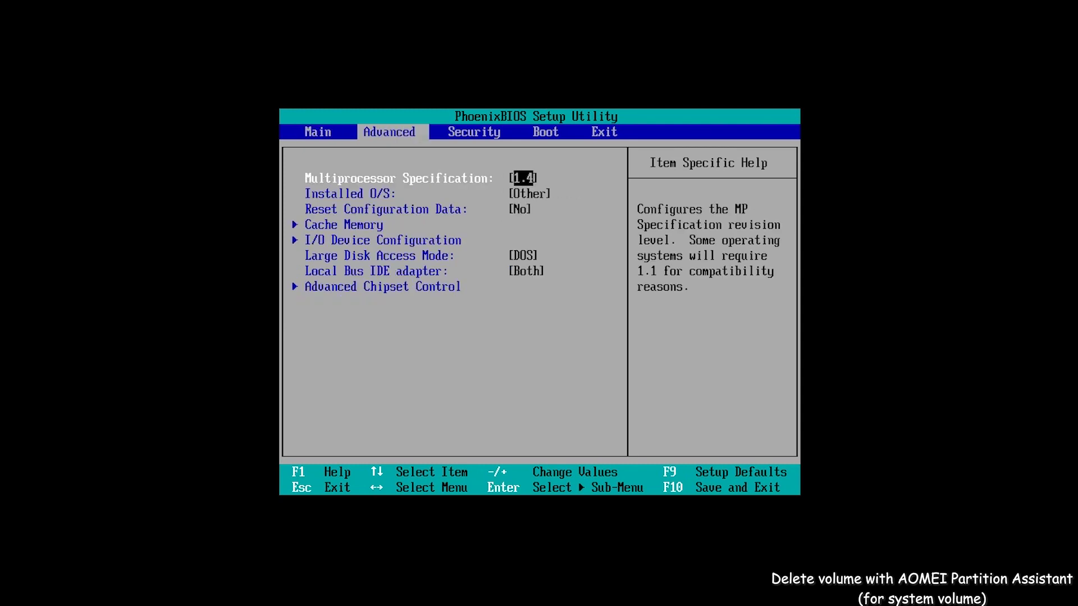
{"action": "key", "text": "Right"}
{"action": "key", "text": "Right"}
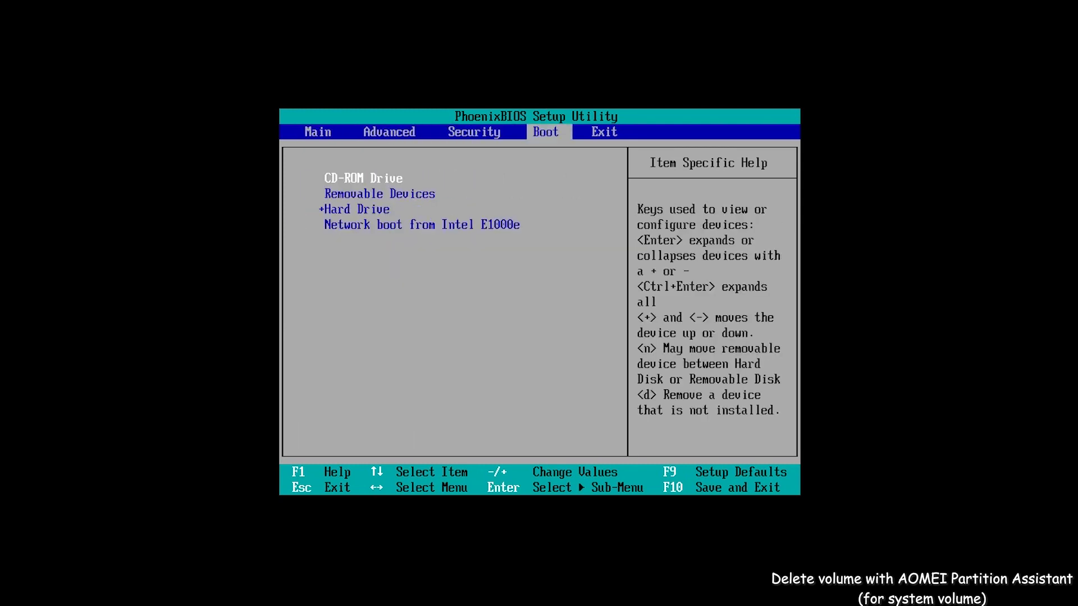
{"action": "key", "text": "Down"}
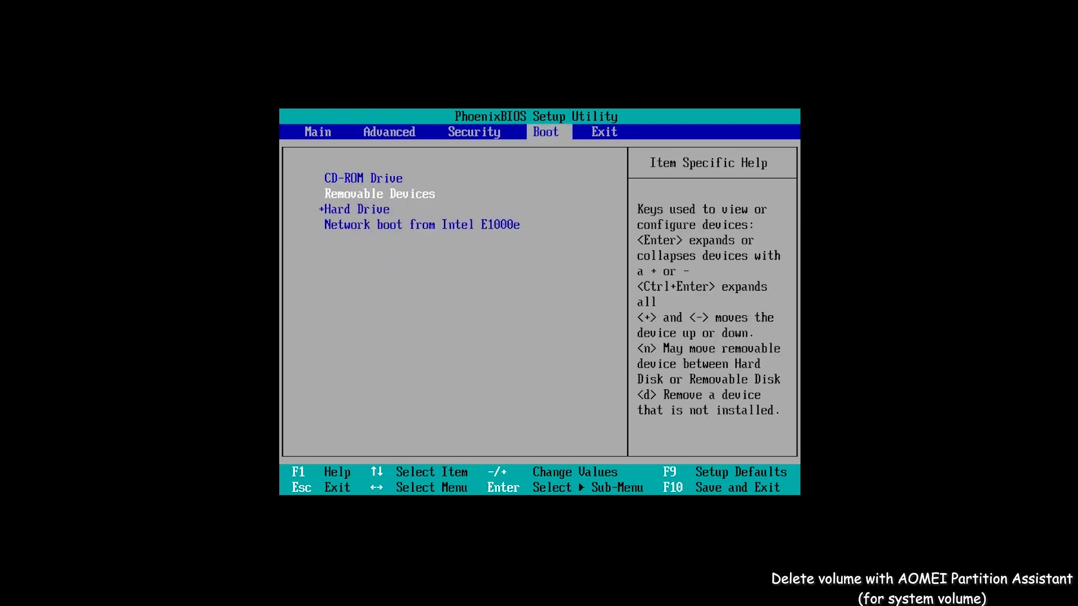